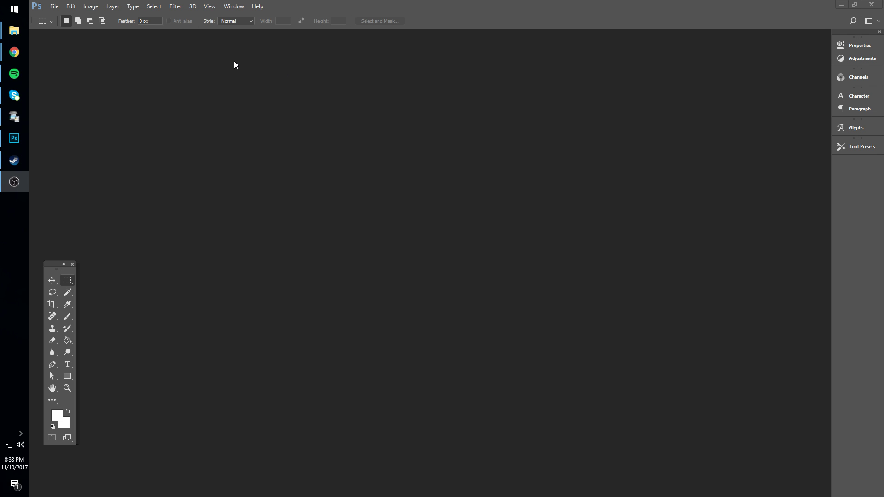
Open s057.jpg, the scan headed 'THE TWO PATHS', from the _raw folder.
{"action": "left_click", "coordinate": [54, 6]}
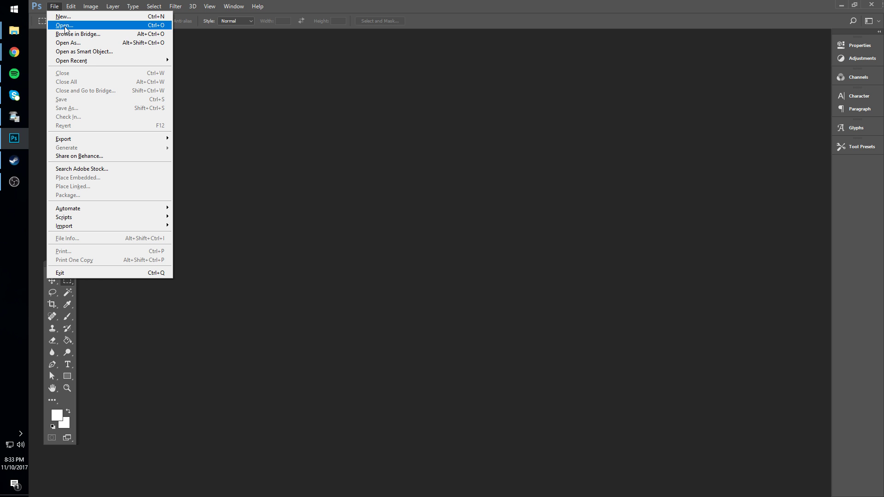
{"action": "left_click", "coordinate": [65, 25]}
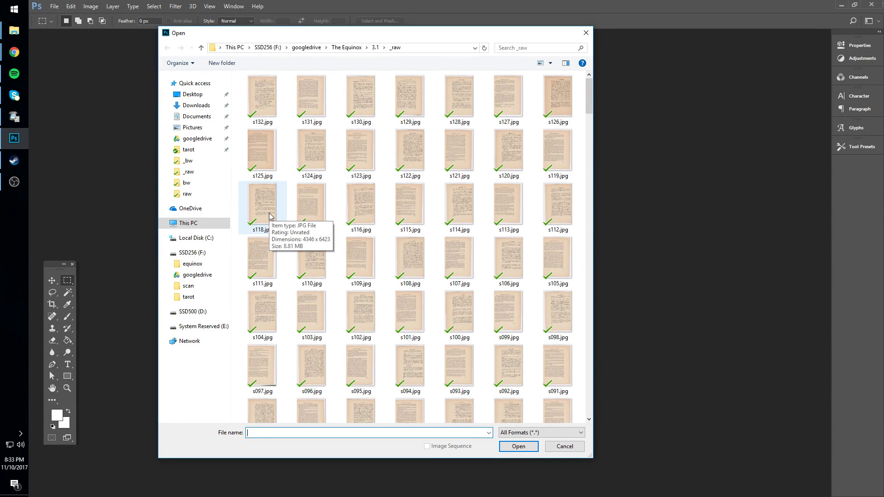
{"action": "scroll", "coordinate": [316, 231], "scroll_direction": "down", "scroll_amount": 5}
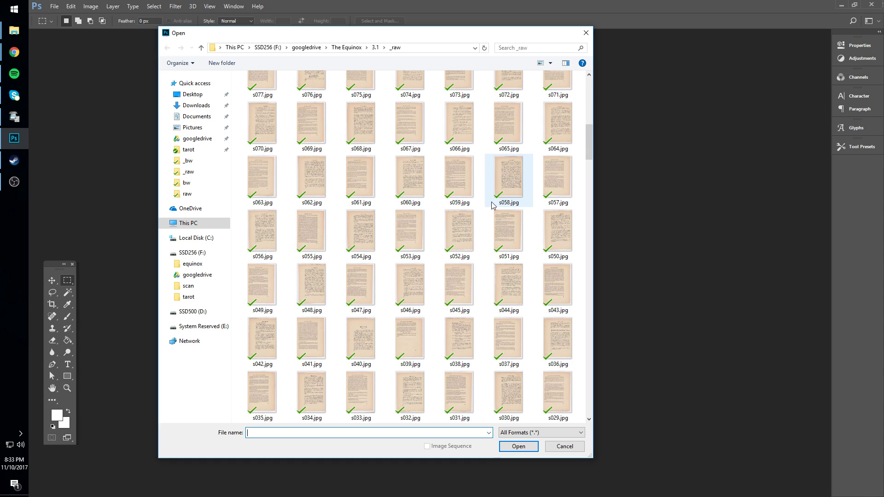
{"action": "double_click", "coordinate": [556, 184]}
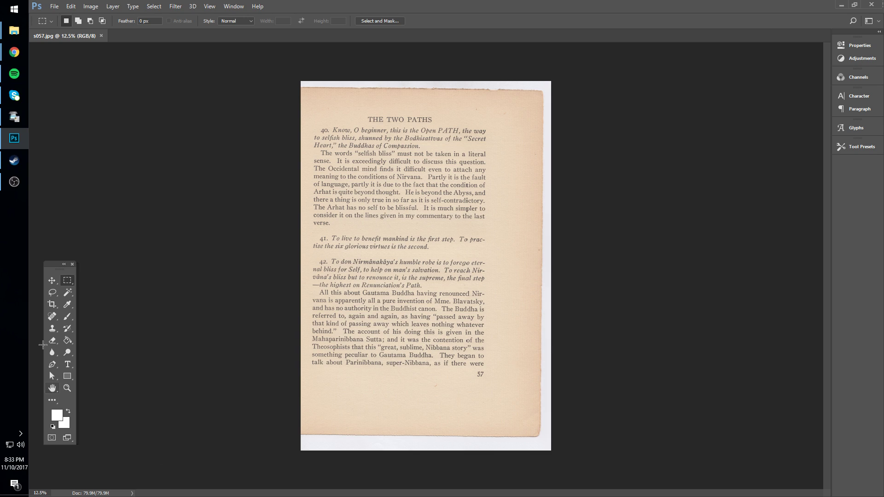
Draw a crop frame around the printed text block of s057.jpg, zooming in to refine its edges.
{"action": "left_click", "coordinate": [52, 305]}
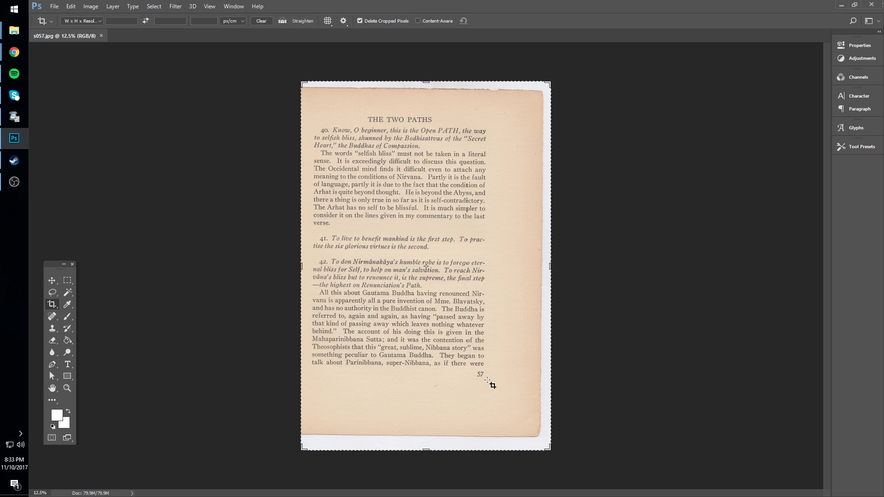
{"action": "mouse_move", "coordinate": [488, 380]}
{"action": "left_mouse_down"}
{"action": "mouse_move", "coordinate": [417, 290]}
{"action": "mouse_move", "coordinate": [371, 193]}
{"action": "mouse_move", "coordinate": [309, 113]}
{"action": "left_mouse_up"}
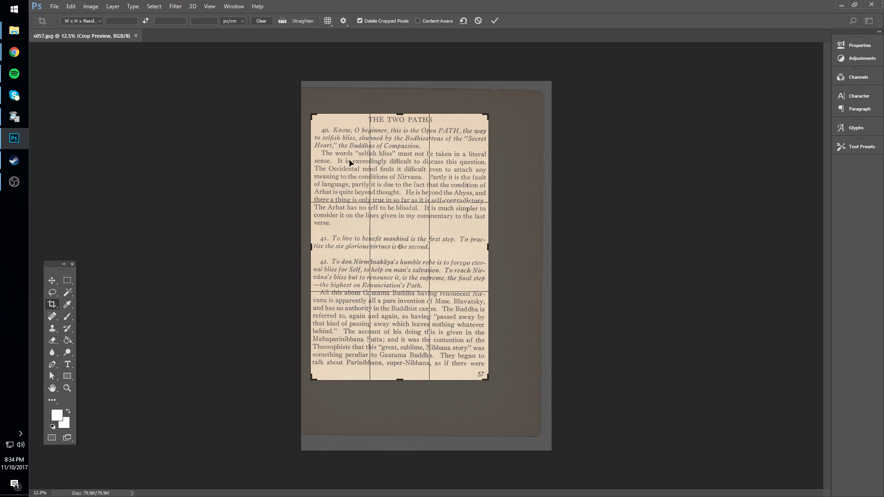
{"action": "scroll", "coordinate": [357, 175], "scroll_direction": "up", "scroll_amount": 1}
{"action": "scroll", "coordinate": [356, 175], "scroll_direction": "up", "scroll_amount": 5}
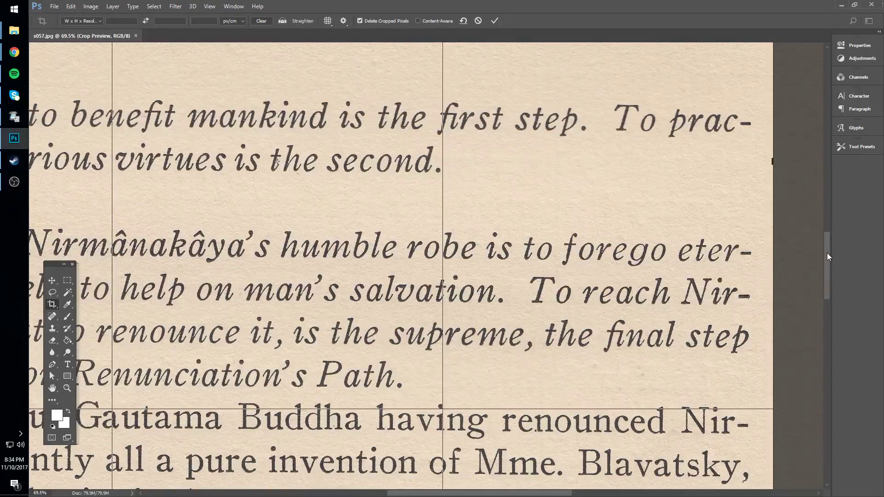
{"action": "left_click_drag", "start_coordinate": [827, 257], "coordinate": [823, 192]}
{"action": "scroll", "coordinate": [540, 180], "scroll_direction": "up", "scroll_amount": 2}
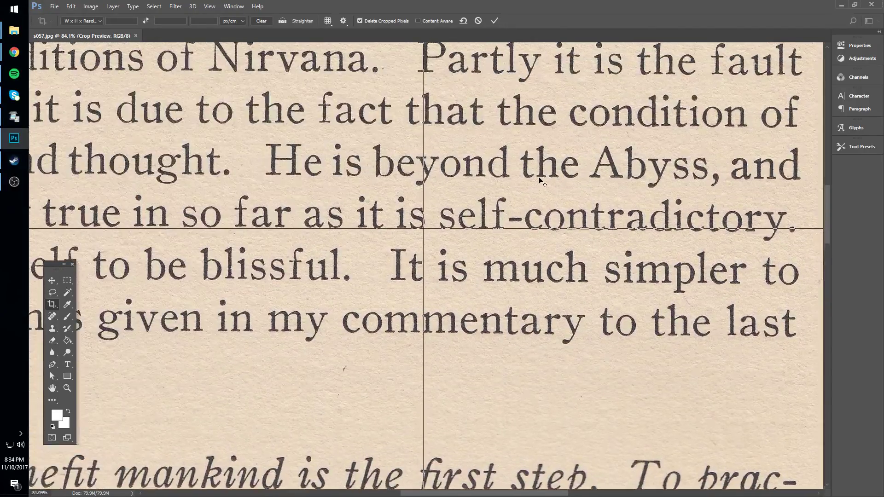
{"action": "left_click_drag", "start_coordinate": [522, 493], "coordinate": [433, 492]}
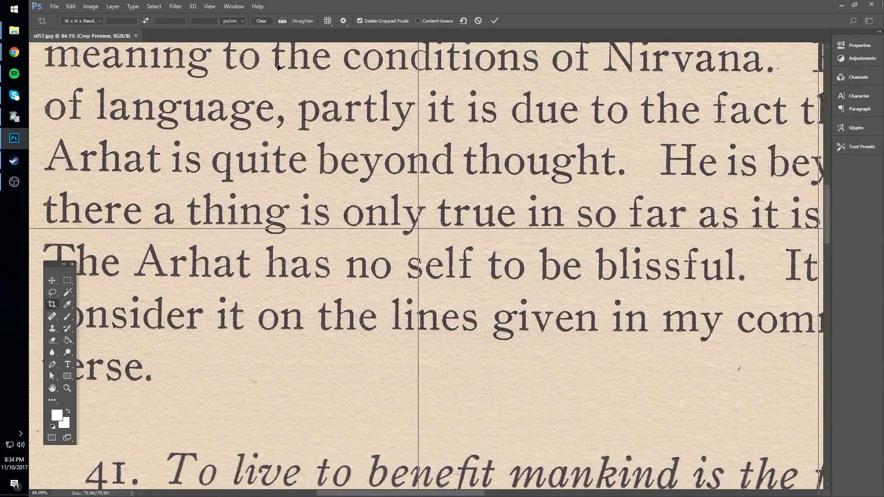
Straighten the crop along a traced row of text, commit it, and fit the page on screen.
{"action": "left_click", "coordinate": [282, 22]}
{"action": "left_click_drag", "start_coordinate": [48, 170], "coordinate": [724, 176]}
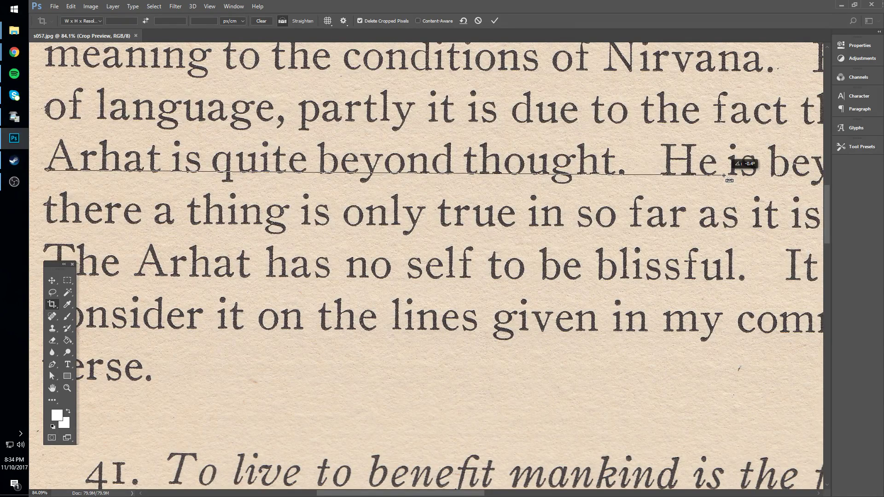
{"action": "left_click_drag", "start_coordinate": [723, 176], "coordinate": [724, 176]}
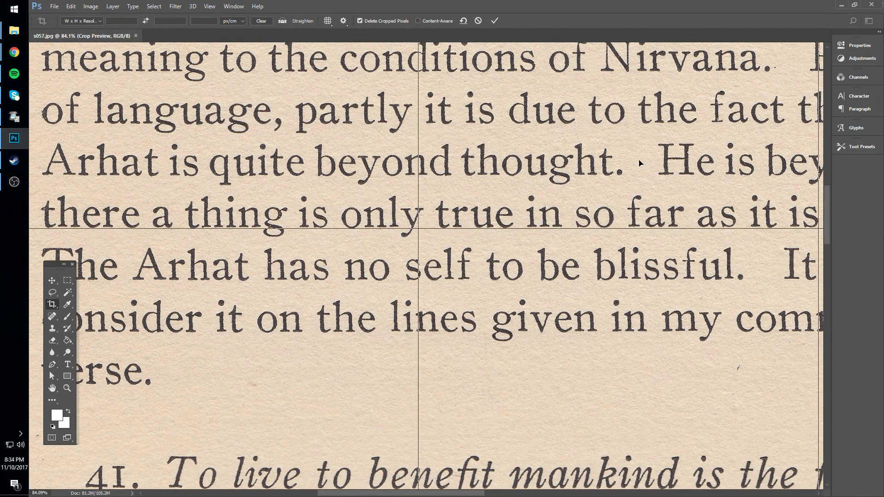
{"action": "left_click", "coordinate": [496, 21]}
{"action": "key", "text": "ctrl+0"}
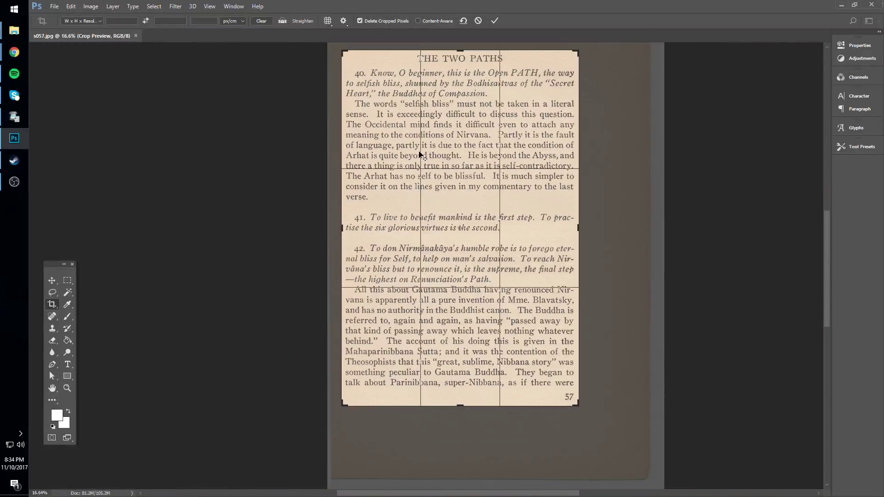
Apply the straightened crop and convert the image to CMYK Color mode.
{"action": "left_click", "coordinate": [495, 21]}
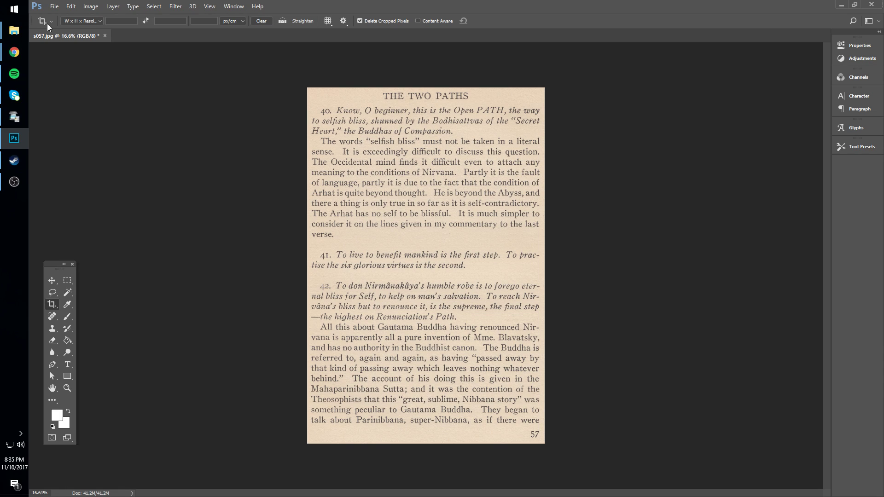
{"action": "left_click", "coordinate": [90, 7]}
{"action": "mouse_move", "coordinate": [102, 18]}
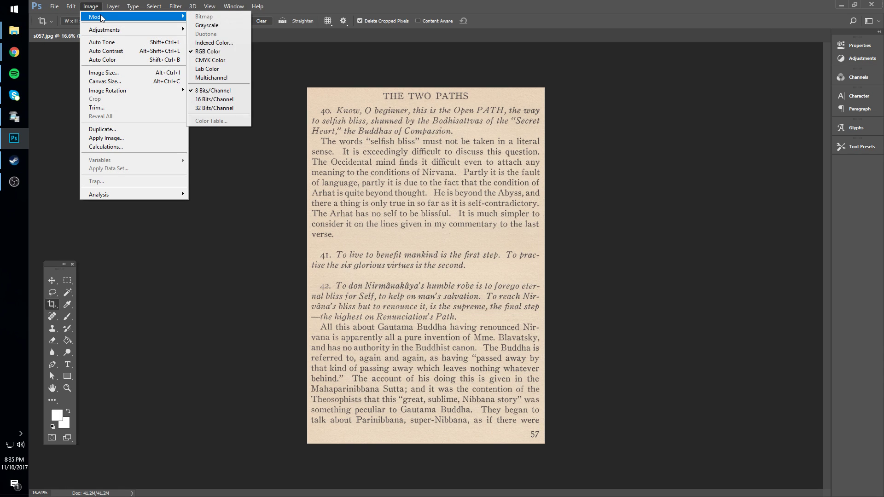
{"action": "left_click", "coordinate": [223, 61]}
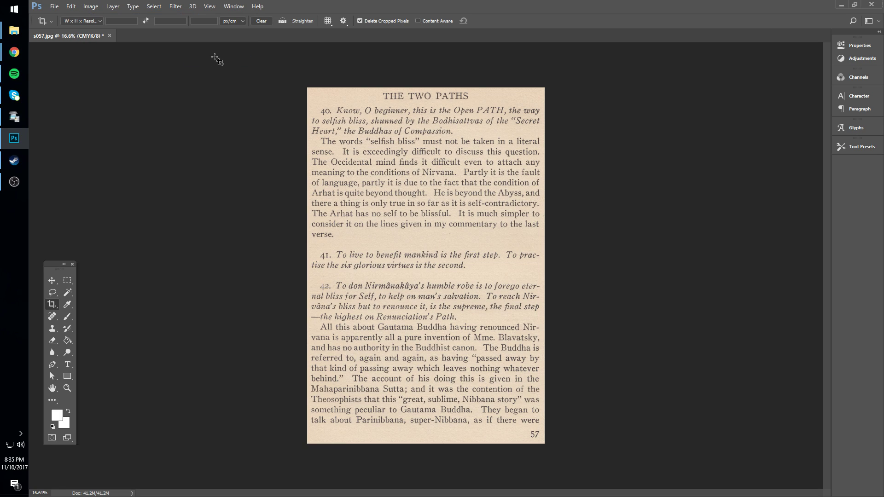
In Levels, set the Black channel input levels to 140 and 240.
{"action": "left_click", "coordinate": [91, 6]}
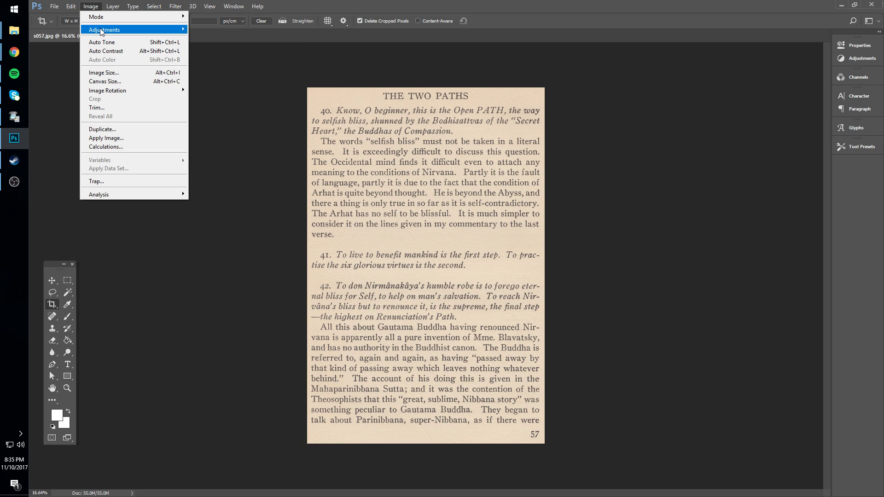
{"action": "mouse_move", "coordinate": [115, 32]}
{"action": "left_click", "coordinate": [199, 39]}
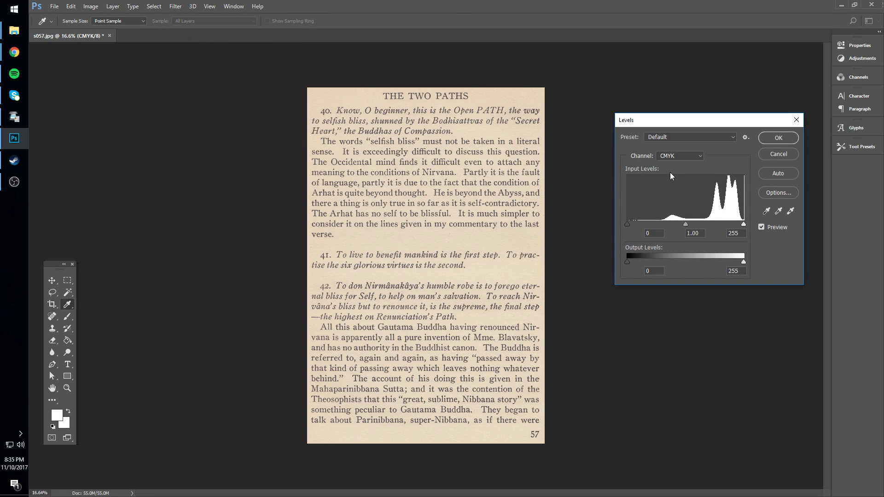
{"action": "left_click", "coordinate": [679, 156]}
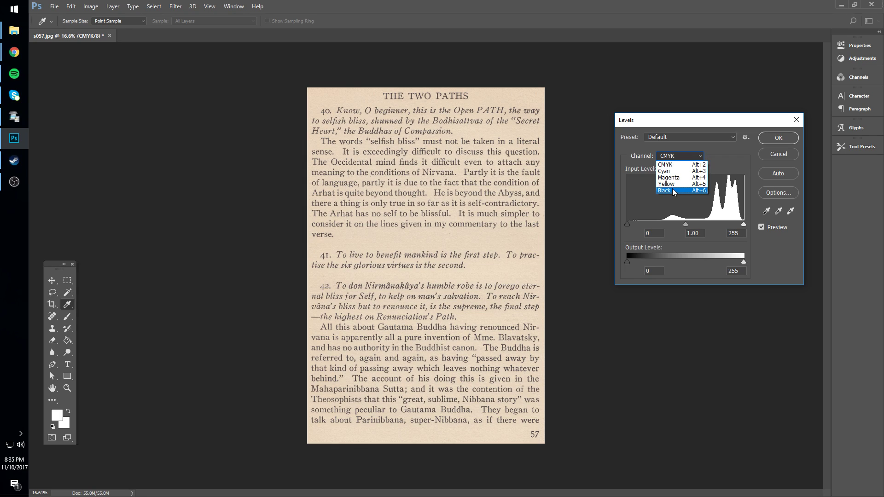
{"action": "left_click", "coordinate": [672, 190]}
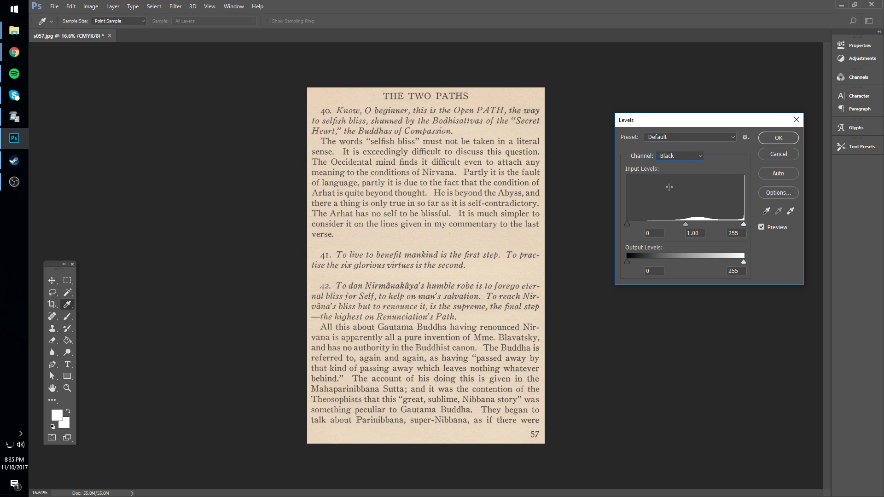
{"action": "left_click", "coordinate": [652, 233]}
{"action": "type", "text": "140"}
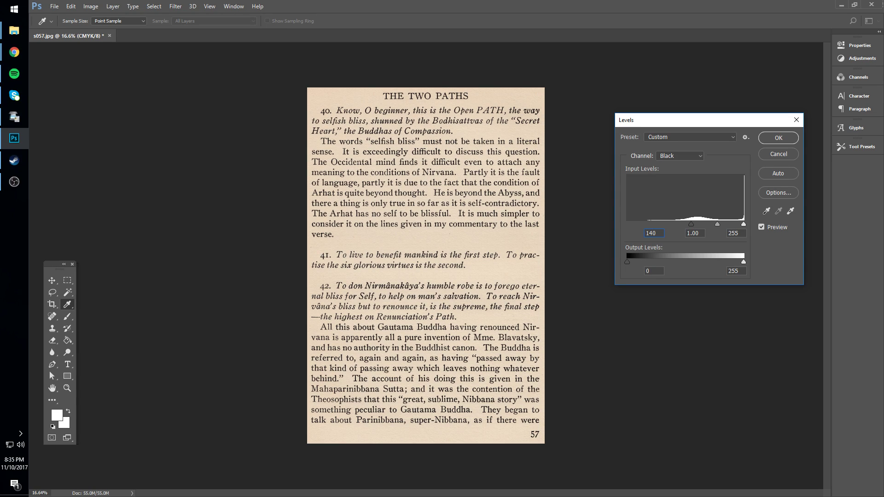
{"action": "left_click", "coordinate": [740, 234]}
{"action": "type", "text": "240"}
Compare the page with and without the Black-channel Levels preview, then apply the adjustment.
{"action": "left_click", "coordinate": [762, 229]}
{"action": "left_click", "coordinate": [761, 227]}
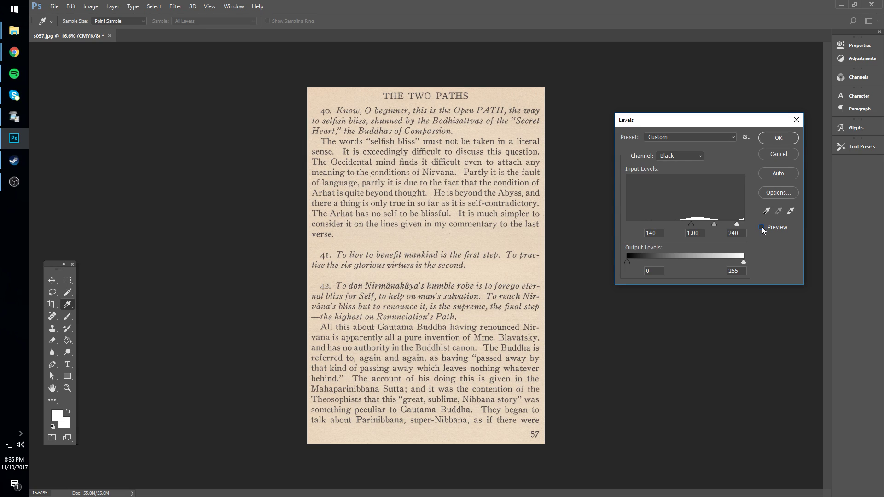
{"action": "left_click", "coordinate": [762, 228]}
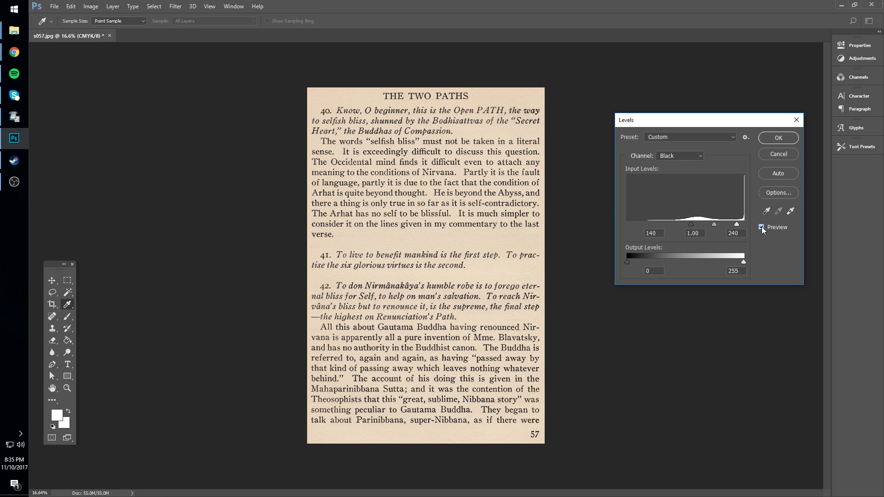
{"action": "left_click", "coordinate": [761, 227]}
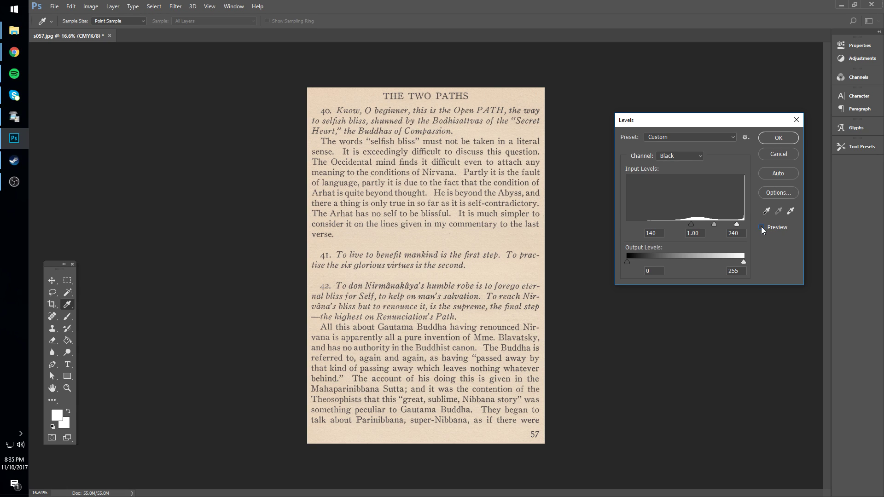
{"action": "left_click", "coordinate": [762, 227]}
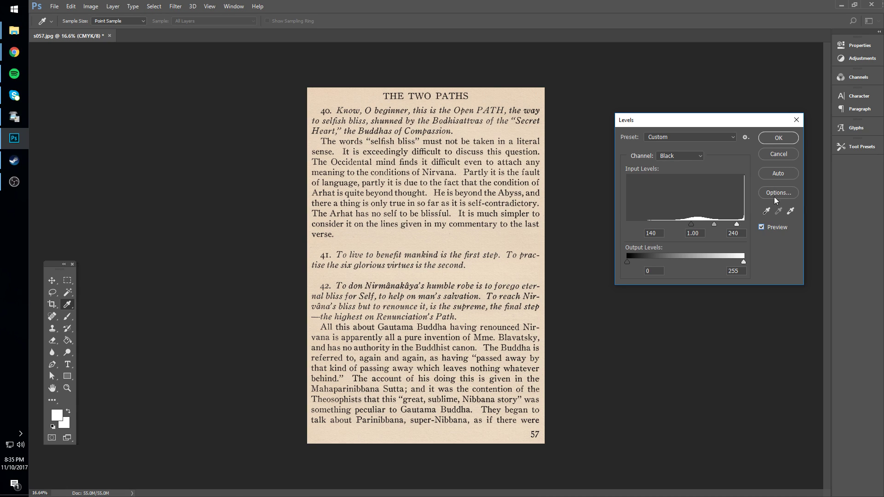
{"action": "left_click", "coordinate": [779, 137]}
{"action": "key", "text": "c"}
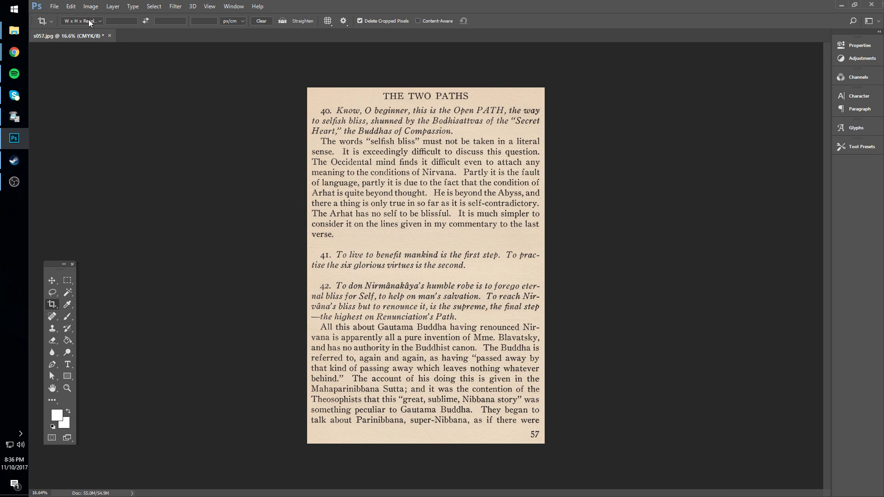
Convert the page to Grayscale mode.
{"action": "left_click", "coordinate": [90, 6]}
{"action": "mouse_move", "coordinate": [96, 16]}
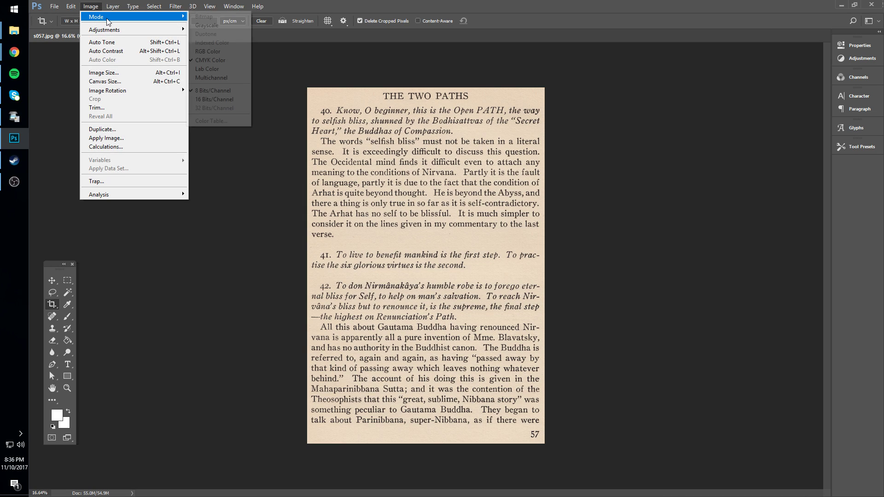
{"action": "left_click", "coordinate": [217, 27]}
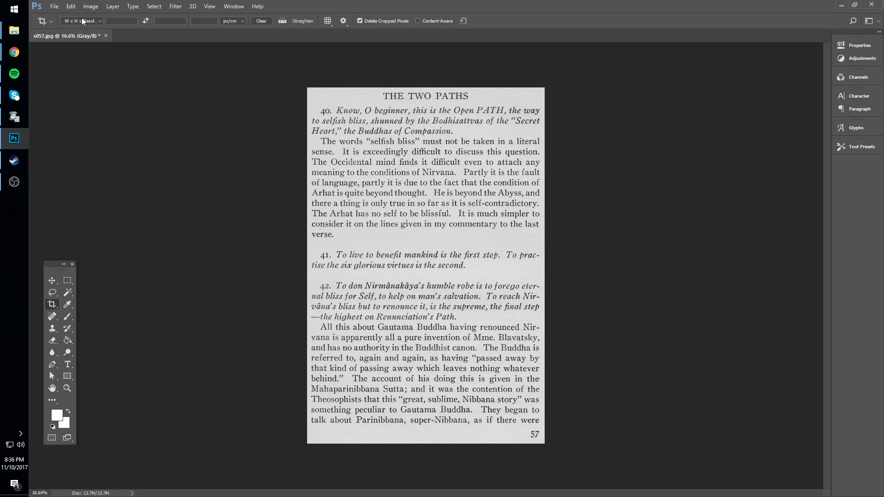
Apply Levels to the Gray channel with input black point 100 and white point 156.
{"action": "left_click", "coordinate": [88, 8]}
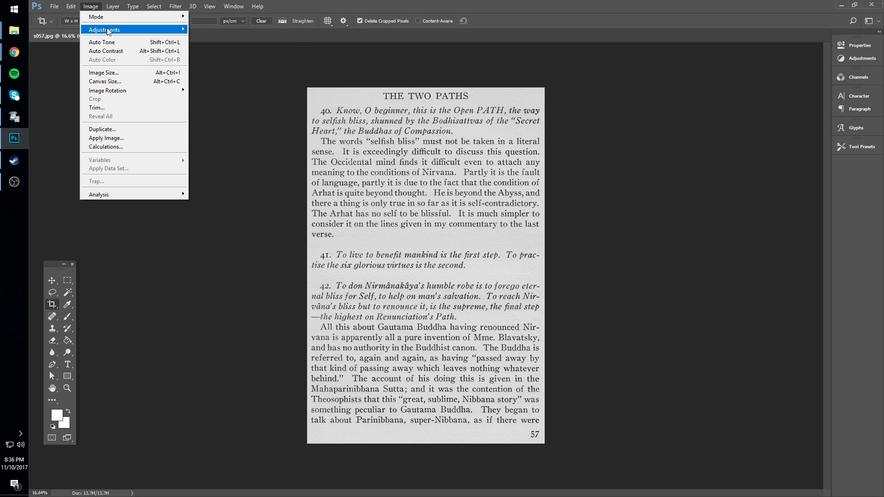
{"action": "mouse_move", "coordinate": [130, 19]}
{"action": "mouse_move", "coordinate": [111, 30]}
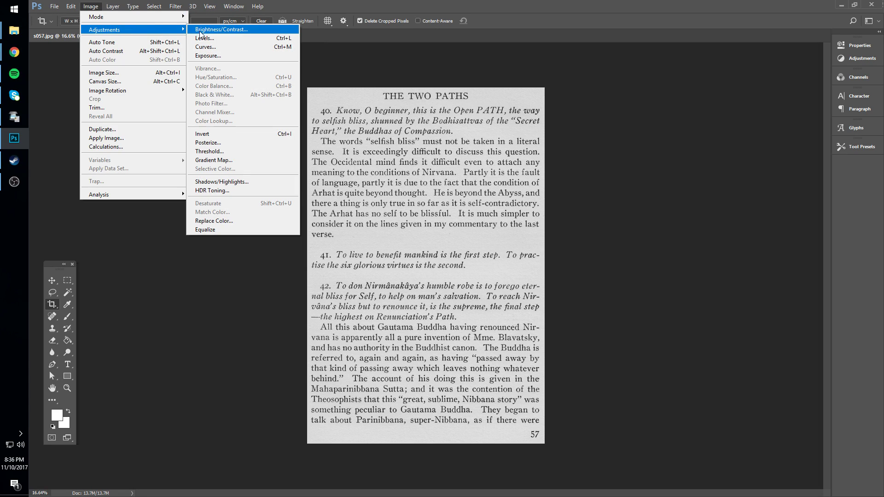
{"action": "left_click", "coordinate": [203, 37]}
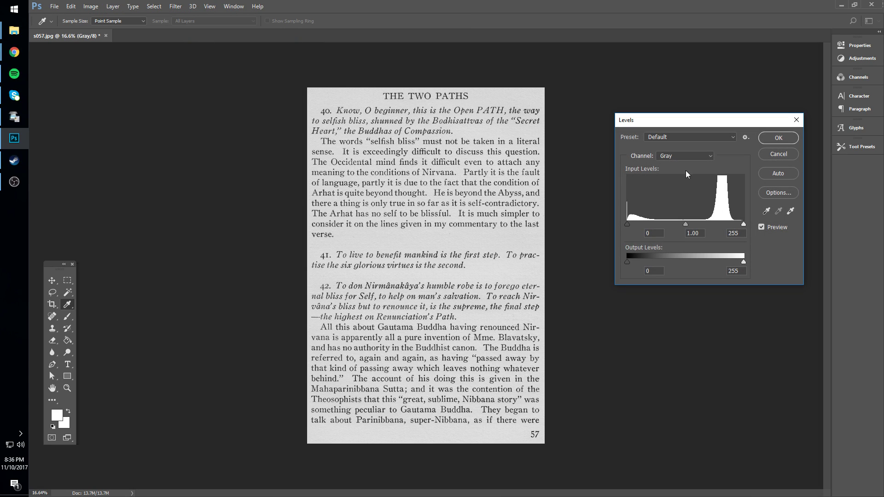
{"action": "left_click", "coordinate": [682, 156]}
{"action": "left_click", "coordinate": [683, 159]}
{"action": "left_click", "coordinate": [742, 234]}
{"action": "type", "text": "156"}
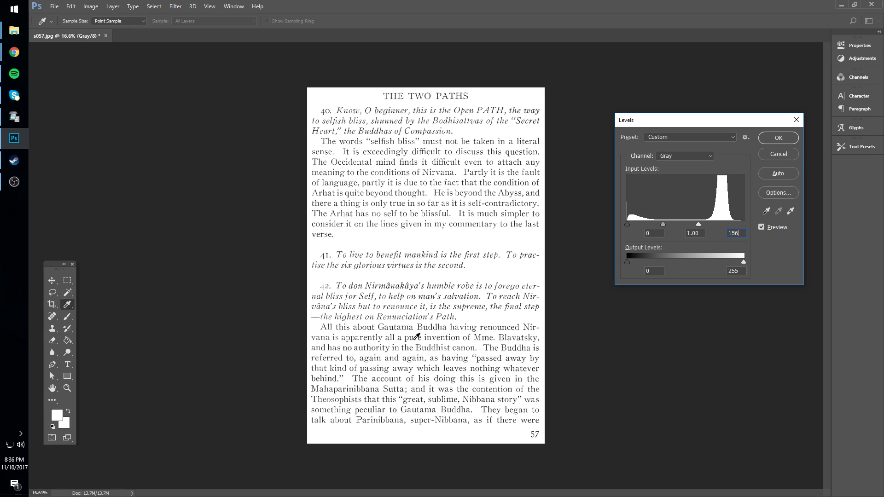
{"action": "left_click", "coordinate": [654, 233]}
{"action": "type", "text": "100"}
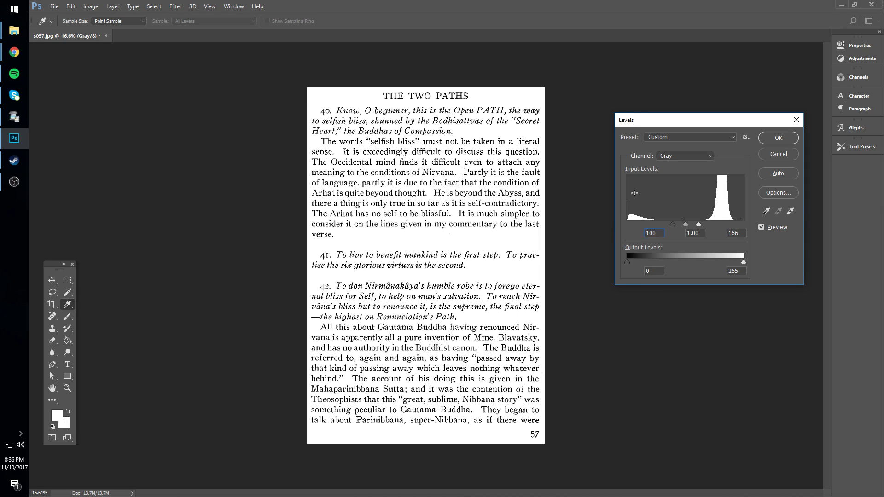
{"action": "left_click", "coordinate": [778, 138]}
Zoom into the text, pick the Eraser tool, and show the Filter > Noise submenu.
{"action": "key", "text": "c"}
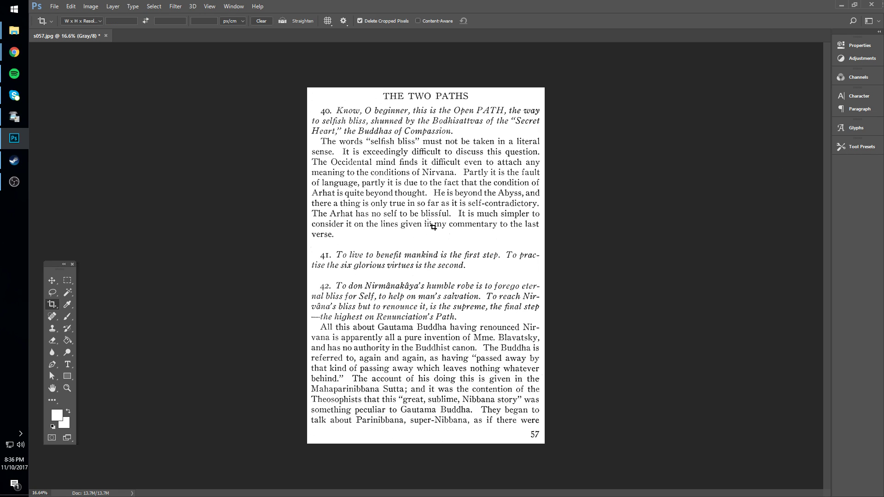
{"action": "scroll", "coordinate": [427, 210], "scroll_direction": "up", "scroll_amount": 3}
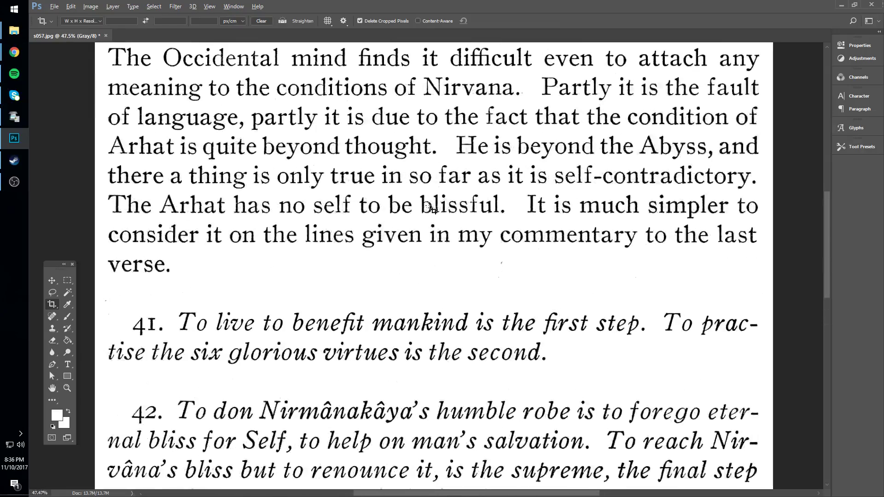
{"action": "scroll", "coordinate": [430, 208], "scroll_direction": "up", "scroll_amount": 1}
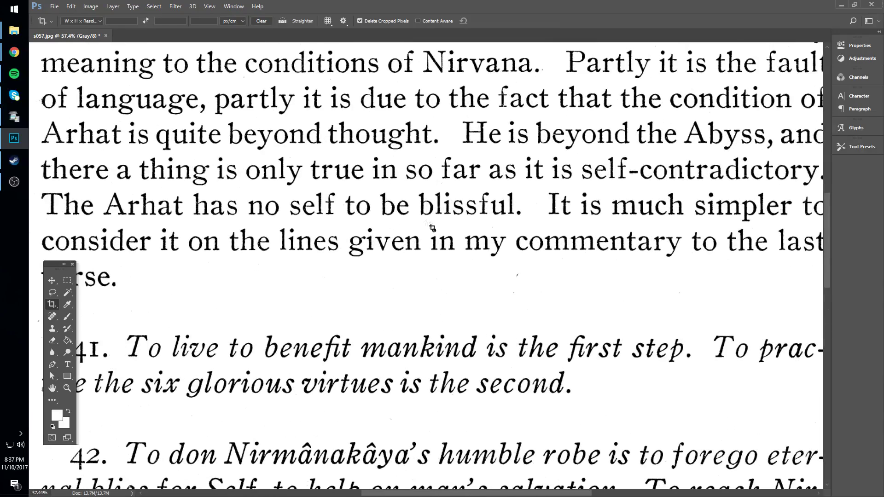
{"action": "left_click", "coordinate": [54, 343]}
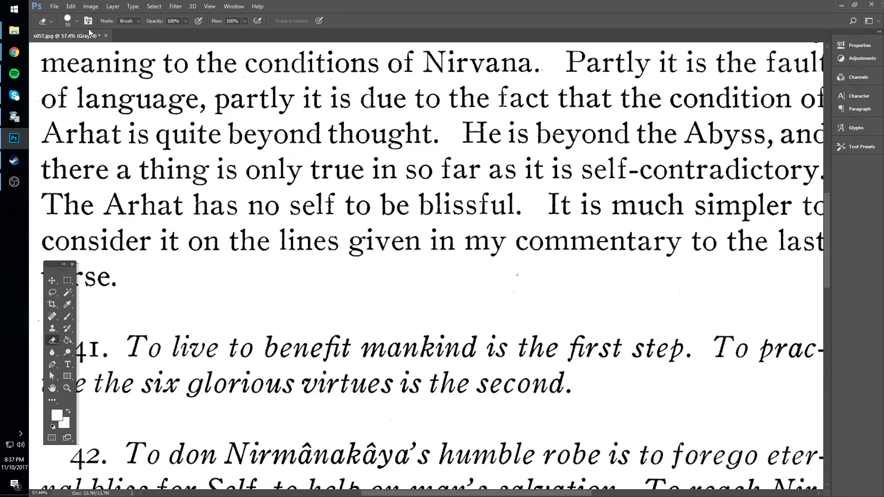
{"action": "left_click", "coordinate": [119, 10]}
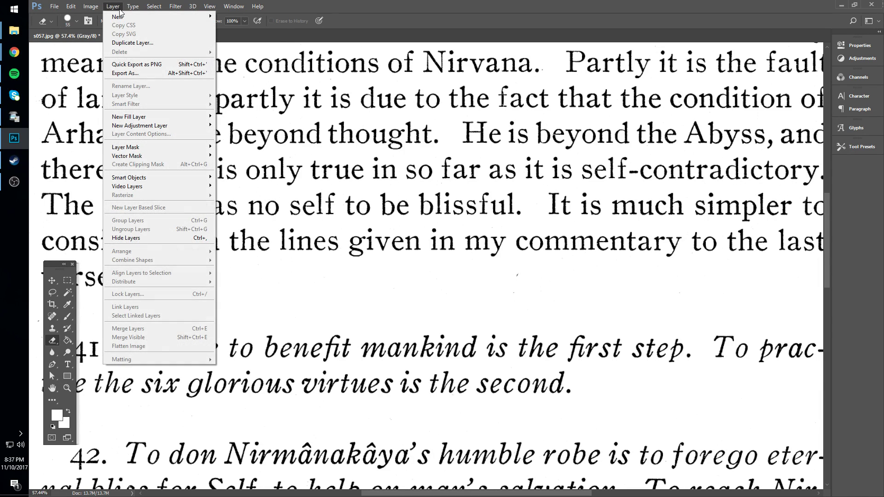
{"action": "mouse_move", "coordinate": [178, 8]}
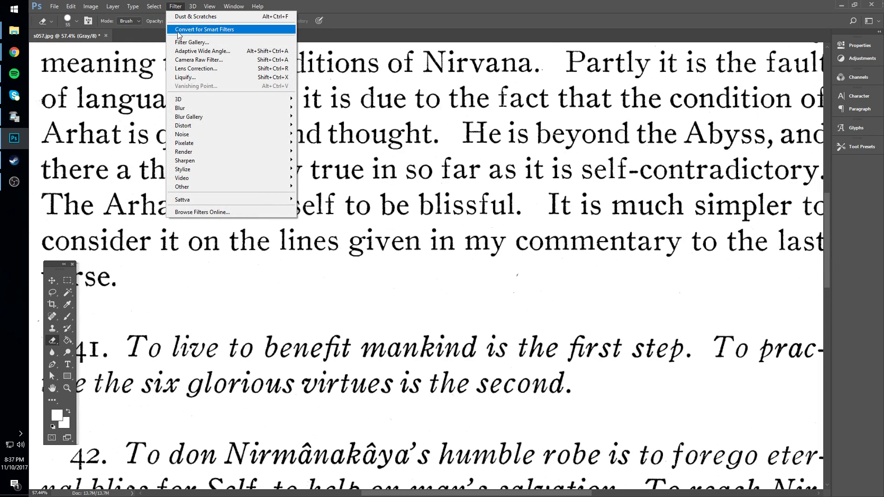
{"action": "mouse_move", "coordinate": [194, 136]}
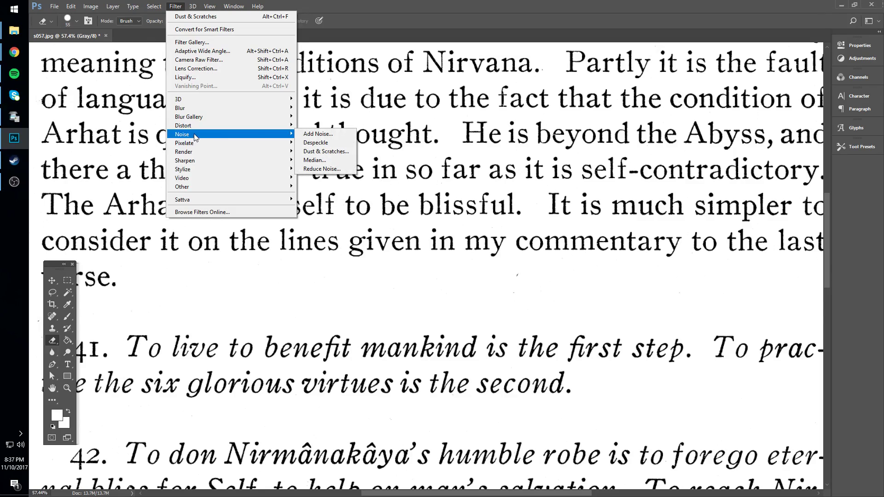
Open Dust & Scratches with Radius 1 pixel and Threshold 0, moving the dialog off the text.
{"action": "left_click", "coordinate": [321, 151]}
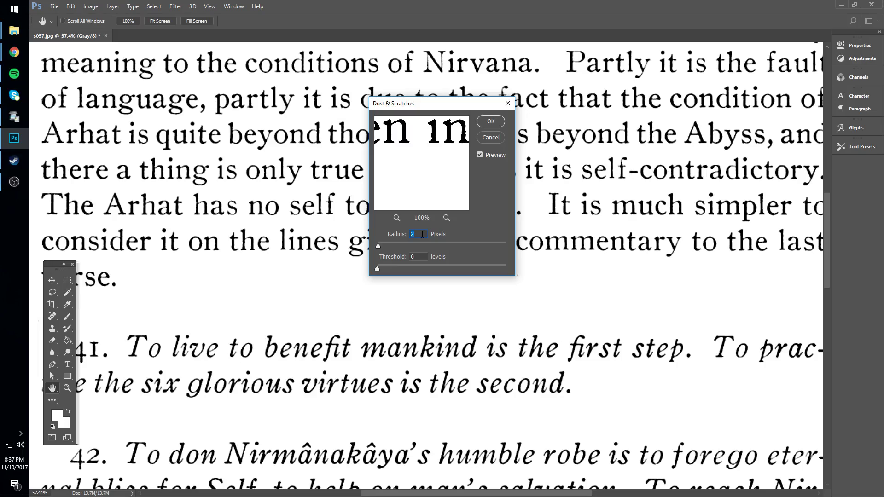
{"action": "type", "text": "1"}
{"action": "left_click", "coordinate": [422, 256]}
{"action": "left_click_drag", "start_coordinate": [439, 104], "coordinate": [302, 92]}
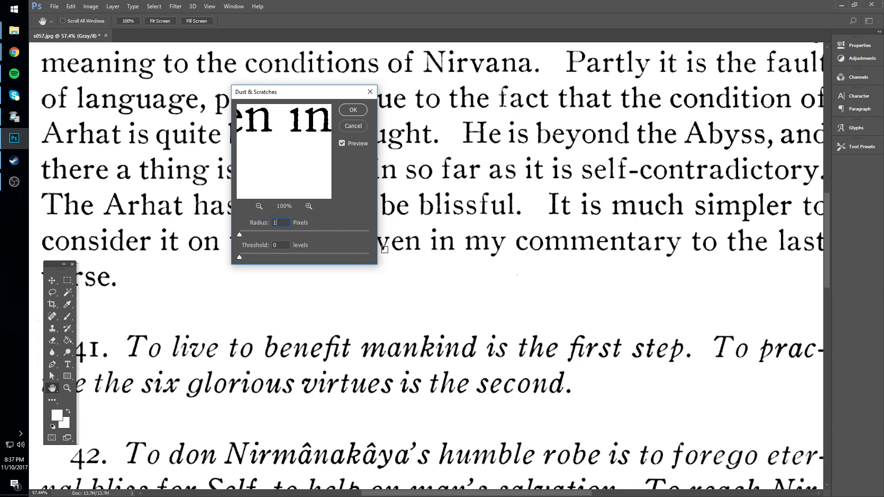
Compare the page with and without the Dust & Scratches preview, then apply the filter.
{"action": "left_click", "coordinate": [342, 144]}
{"action": "left_click", "coordinate": [342, 144]}
{"action": "left_click", "coordinate": [342, 144]}
{"action": "left_click", "coordinate": [342, 145]}
{"action": "left_click", "coordinate": [342, 144]}
{"action": "left_click", "coordinate": [342, 144]}
{"action": "left_click", "coordinate": [342, 144]}
{"action": "left_click", "coordinate": [342, 144]}
{"action": "left_click", "coordinate": [342, 144]}
{"action": "left_click", "coordinate": [342, 144]}
{"action": "left_click", "coordinate": [342, 144]}
{"action": "left_click", "coordinate": [342, 144]}
{"action": "left_click", "coordinate": [342, 144]}
{"action": "left_click", "coordinate": [342, 144]}
{"action": "left_click", "coordinate": [342, 144]}
{"action": "left_click", "coordinate": [352, 112]}
Erase the leftover speck right of the word 'verse', then zoom out to view the whole page.
{"action": "key", "text": "e"}
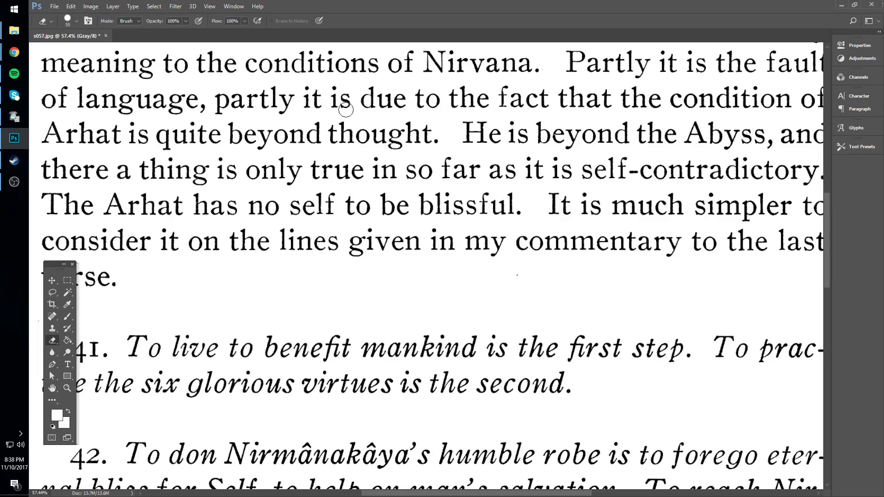
{"action": "key", "text": "alt"}
{"action": "mouse_move", "coordinate": [508, 281]}
{"action": "left_mouse_down"}
{"action": "mouse_move", "coordinate": [521, 276]}
{"action": "mouse_move", "coordinate": [503, 277]}
{"action": "left_mouse_up"}
{"action": "scroll", "coordinate": [503, 277], "scroll_direction": "up", "scroll_amount": 10}
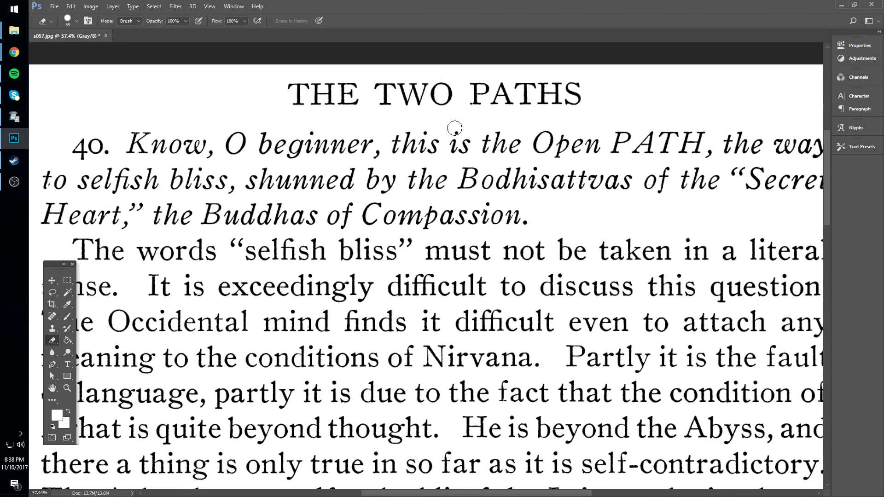
{"action": "scroll", "coordinate": [446, 184], "scroll_direction": "down", "scroll_amount": 2}
{"action": "scroll", "coordinate": [448, 182], "scroll_direction": "down", "scroll_amount": 3}
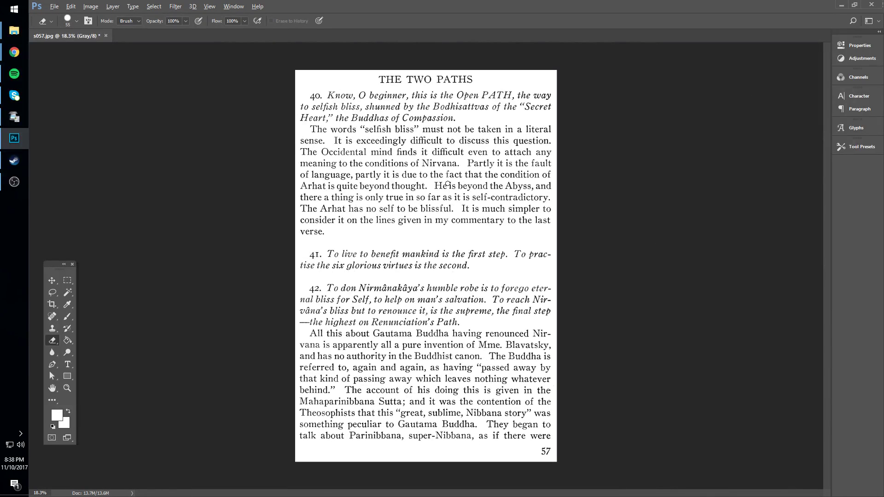
{"action": "key", "text": "alt"}
Trim the scan based on Top Left Pixel Color to remove the dark border.
{"action": "left_click", "coordinate": [91, 6]}
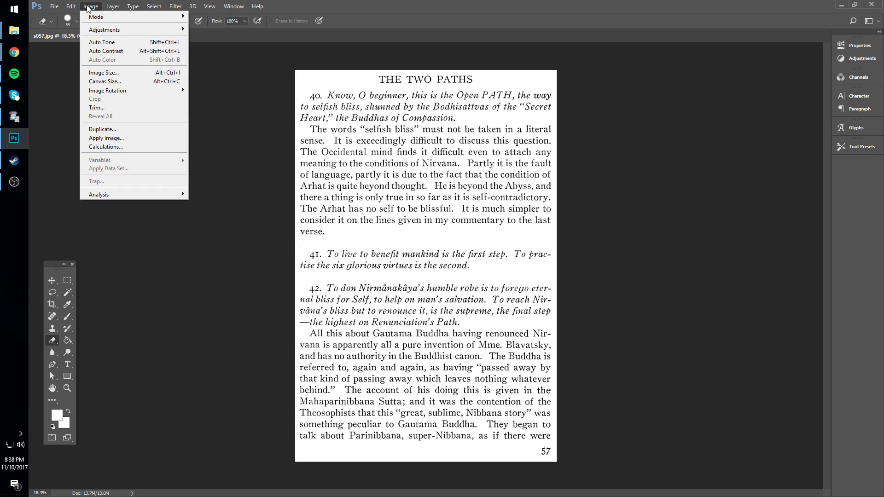
{"action": "left_click", "coordinate": [102, 108]}
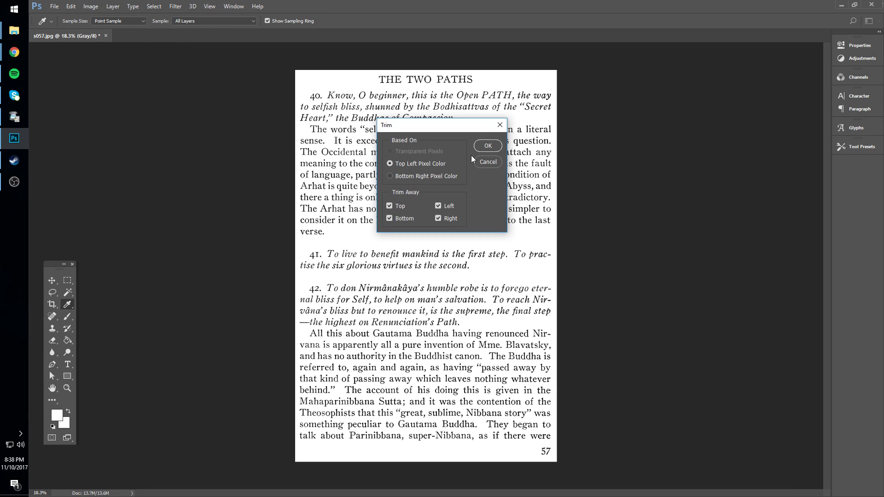
{"action": "left_click", "coordinate": [485, 148]}
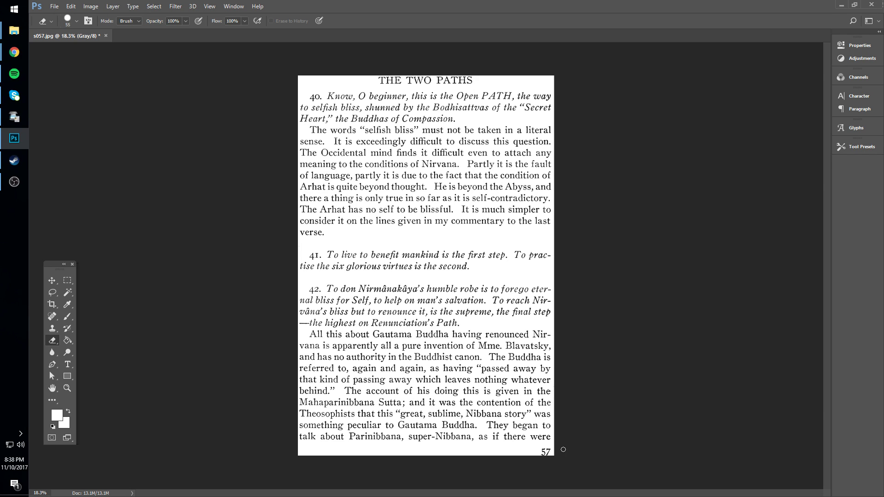
Erase the dirt and specks along the page's right edge, including one beside 'the'.
{"action": "left_click_drag", "start_coordinate": [552, 373], "coordinate": [549, 264]}
{"action": "scroll", "coordinate": [557, 395], "scroll_direction": "up", "scroll_amount": 2}
{"action": "scroll", "coordinate": [571, 409], "scroll_direction": "up", "scroll_amount": 7}
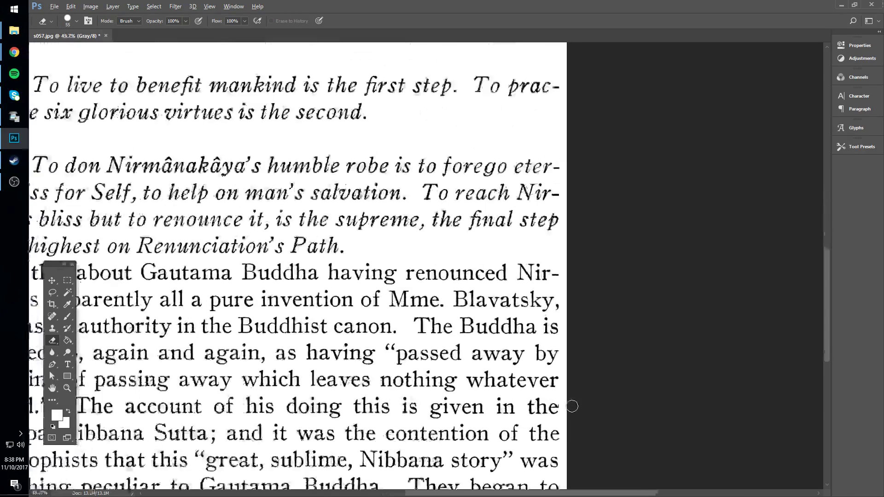
{"action": "left_click", "coordinate": [556, 366]}
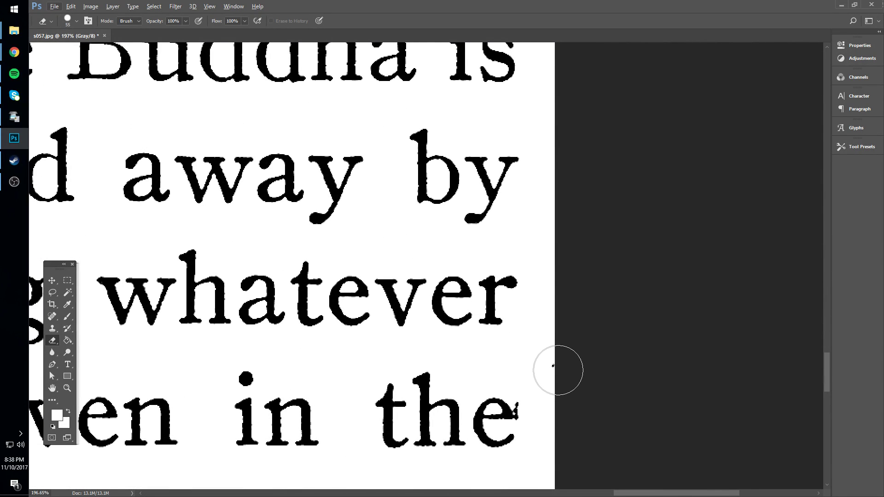
{"action": "left_click", "coordinate": [537, 406]}
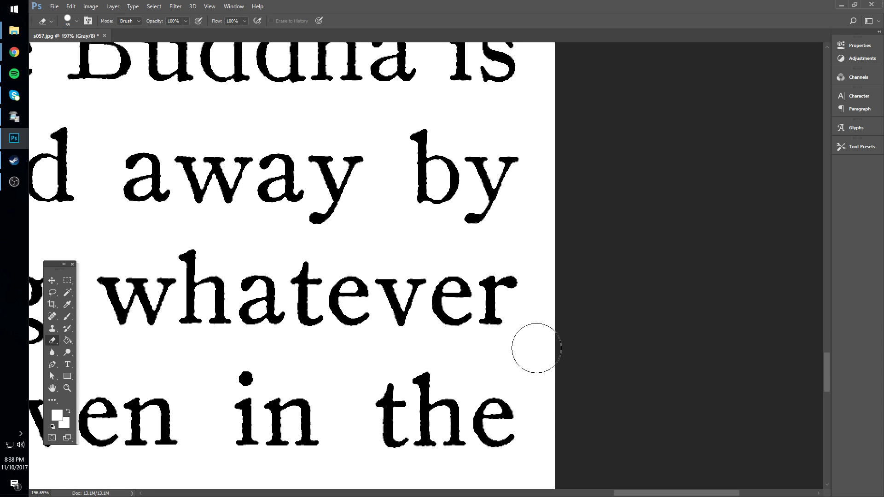
{"action": "scroll", "coordinate": [445, 317], "scroll_direction": "down", "scroll_amount": 3}
{"action": "scroll", "coordinate": [445, 317], "scroll_direction": "down", "scroll_amount": 5}
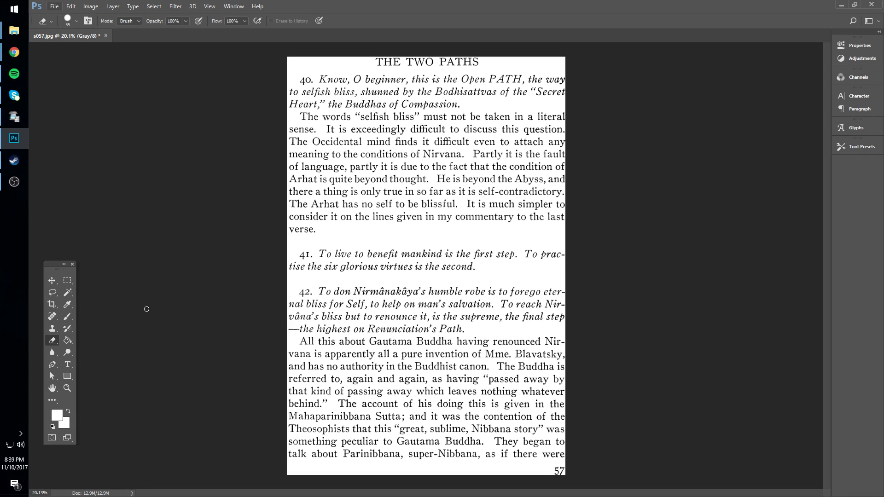
Select a 5 px strip down the left edge and fill it with white.
{"action": "left_click", "coordinate": [67, 280]}
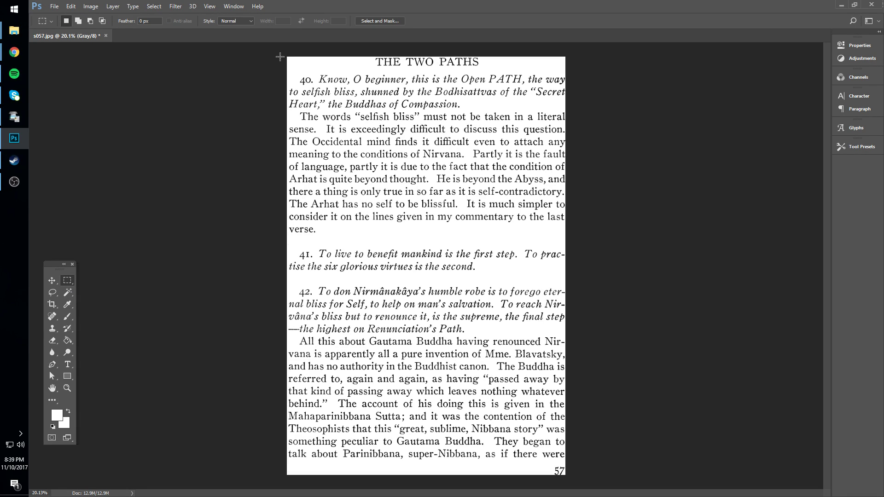
{"action": "left_click_drag", "start_coordinate": [280, 57], "coordinate": [285, 447]}
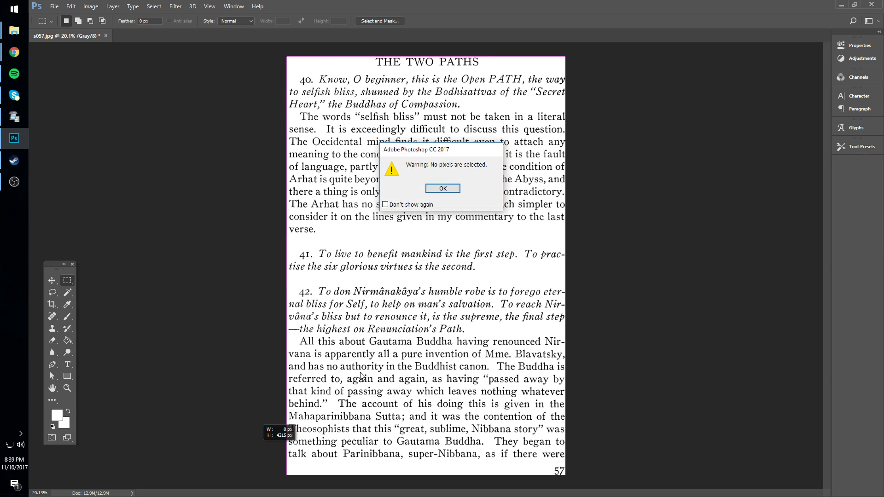
{"action": "key", "text": "Return"}
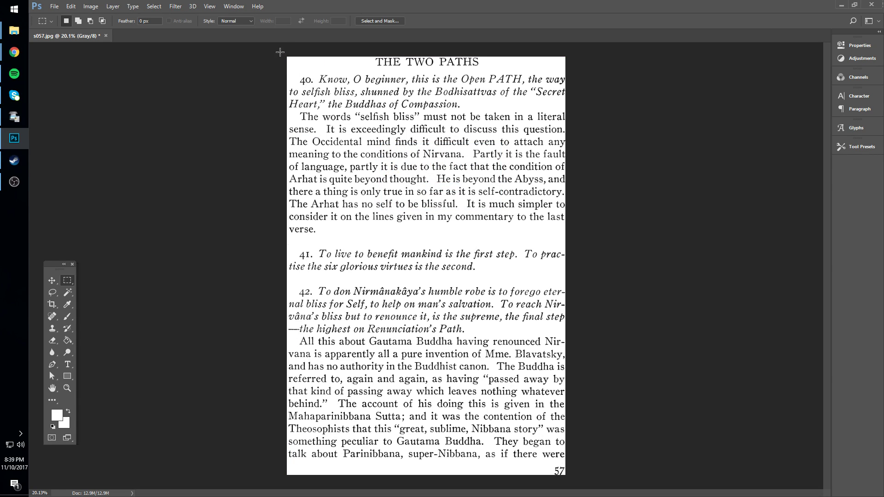
{"action": "left_click_drag", "start_coordinate": [280, 52], "coordinate": [287, 486]}
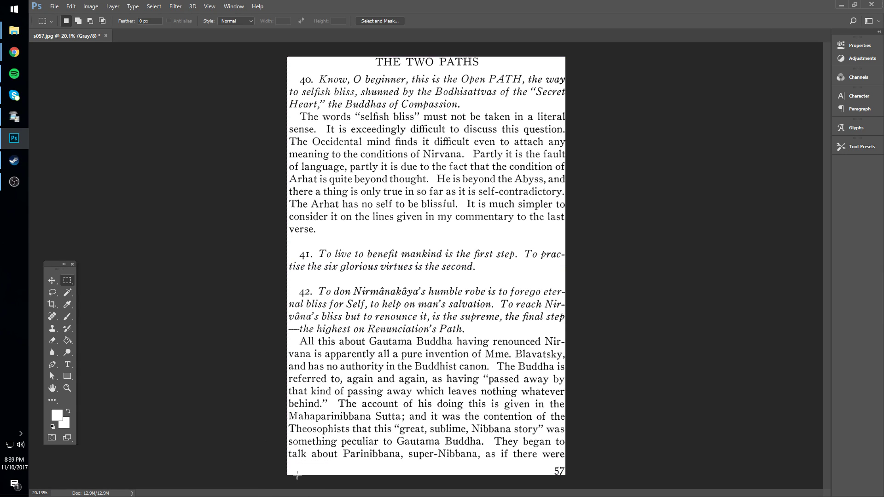
{"action": "key", "text": "Delete"}
{"action": "key", "text": "Return"}
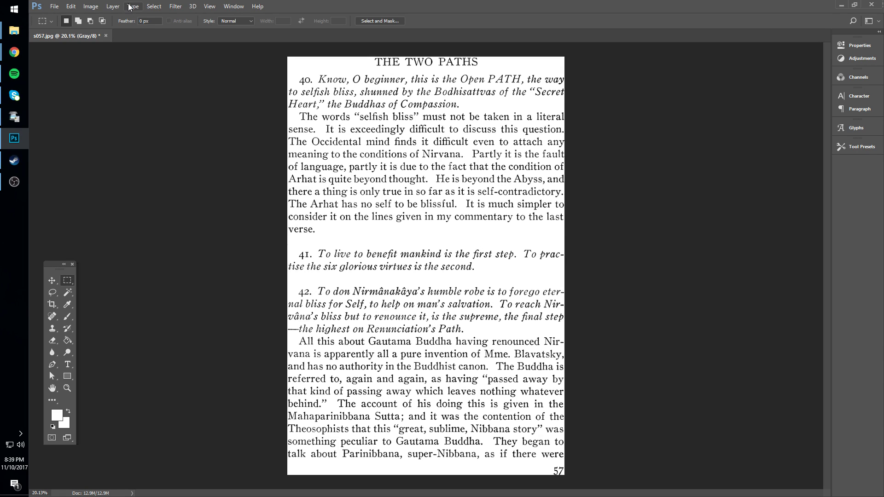
Try widening the canvas by 470 px in Canvas Size, then undo it.
{"action": "left_click", "coordinate": [91, 6]}
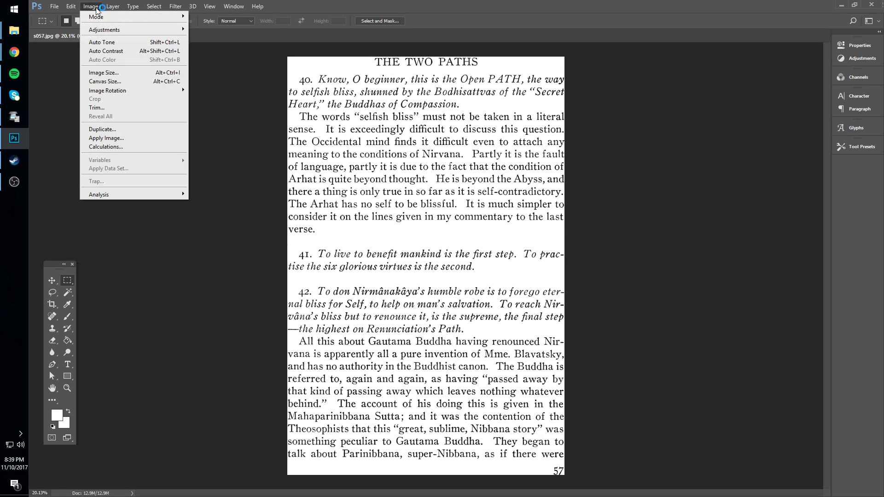
{"action": "left_click", "coordinate": [122, 83]}
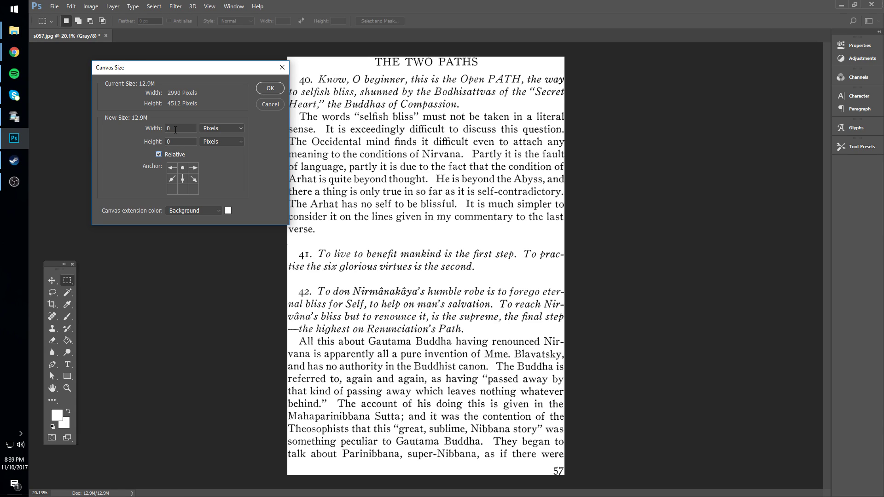
{"action": "left_click", "coordinate": [157, 132]}
{"action": "type", "text": "470"}
{"action": "left_click", "coordinate": [270, 89]}
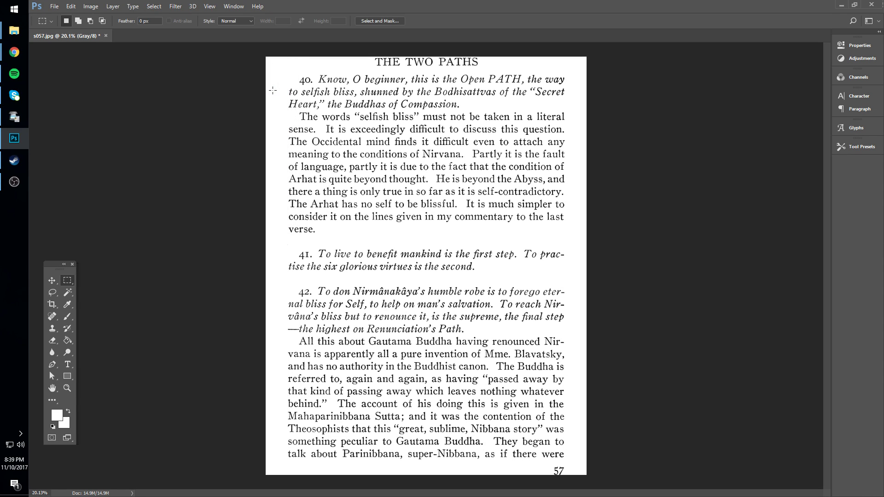
{"action": "key", "text": "ctrl+z"}
Add 500 px of canvas height anchored top-centre, leaving white space below the page.
{"action": "left_click", "coordinate": [98, 8]}
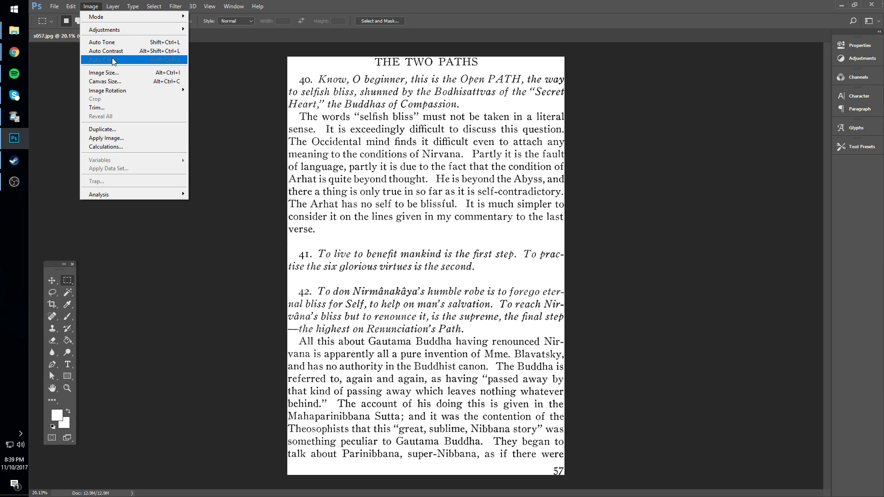
{"action": "left_click", "coordinate": [118, 81]}
{"action": "left_click", "coordinate": [183, 168]}
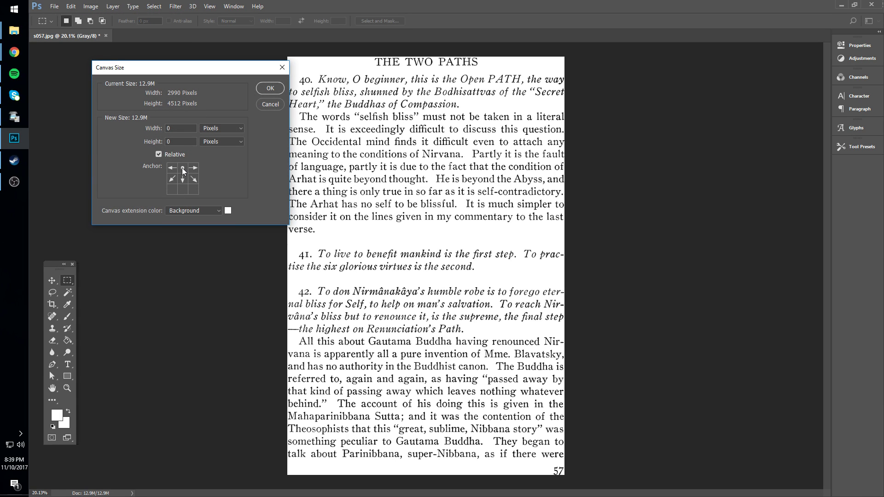
{"action": "left_click", "coordinate": [171, 142]}
{"action": "type", "text": "500"}
{"action": "key", "text": "Return"}
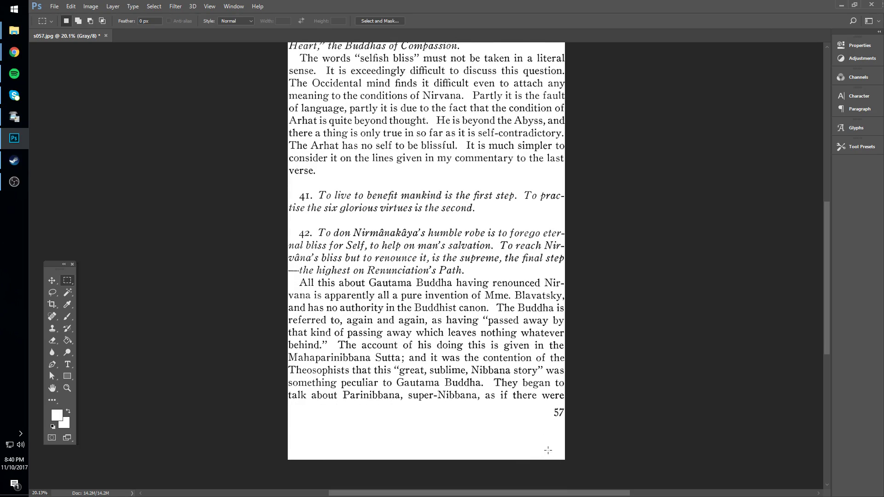
{"action": "scroll", "coordinate": [537, 373], "scroll_direction": "up", "scroll_amount": 1}
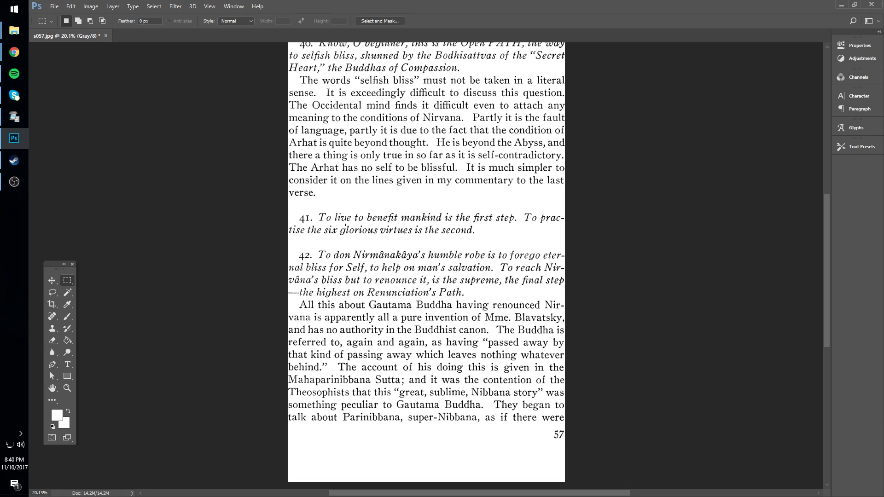
{"action": "scroll", "coordinate": [345, 220], "scroll_direction": "down", "scroll_amount": 1}
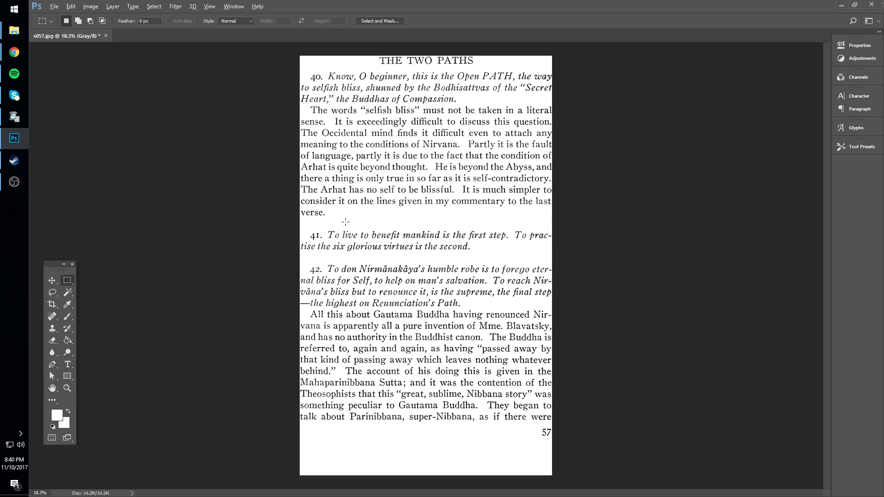
{"action": "key", "text": "alt"}
Set the canvas to 4000 × 5450 px anchored bottom-centre, then fit it on screen.
{"action": "left_click", "coordinate": [91, 7]}
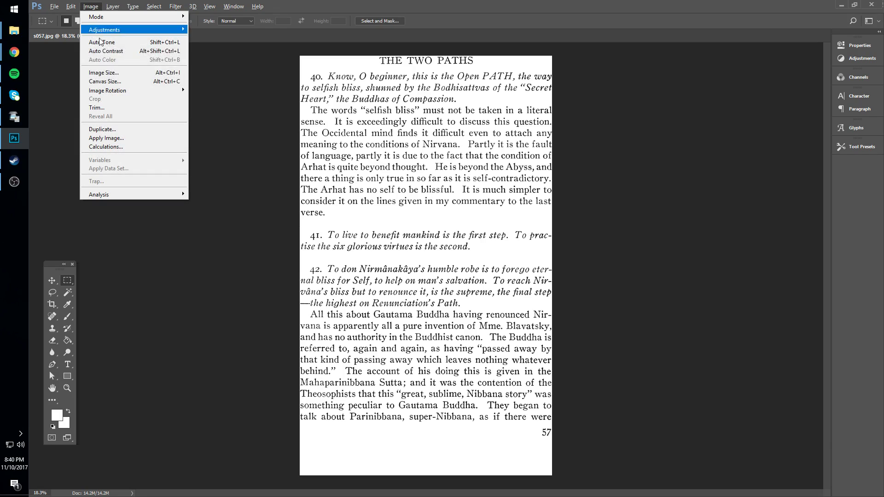
{"action": "left_click", "coordinate": [112, 82]}
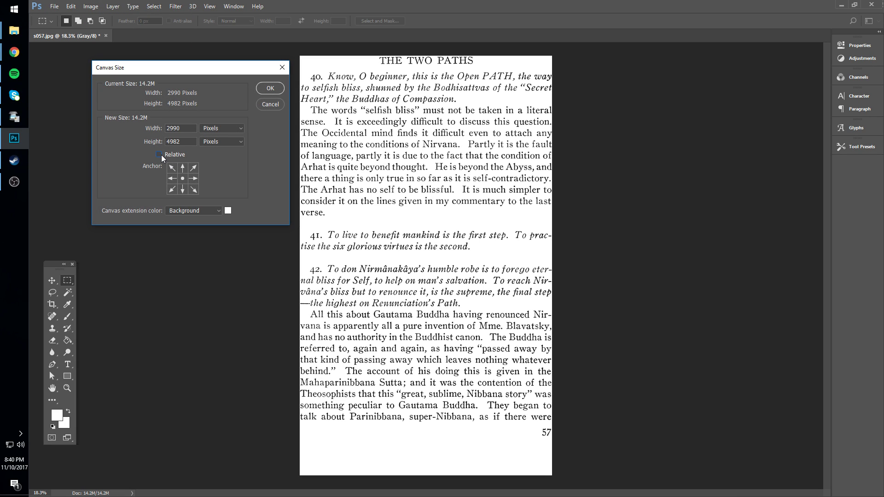
{"action": "left_click", "coordinate": [150, 129]}
{"action": "type", "text": "4000"}
{"action": "left_click", "coordinate": [163, 142]}
{"action": "type", "text": "5450"}
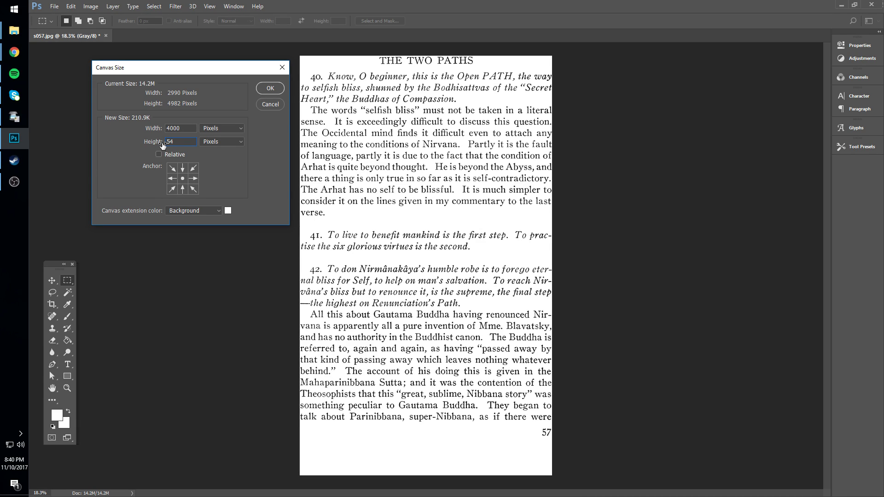
{"action": "left_click", "coordinate": [183, 189]}
{"action": "left_click", "coordinate": [270, 88]}
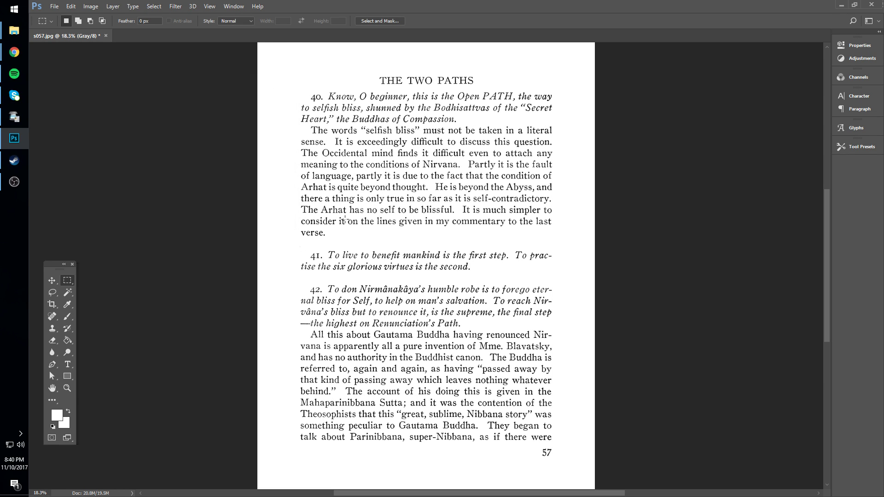
{"action": "key", "text": "ctrl+0"}
{"action": "key", "text": "alt"}
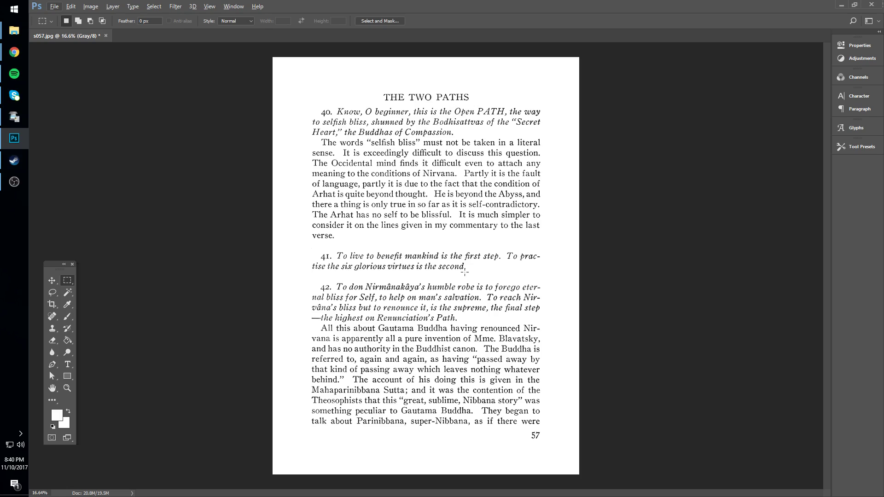